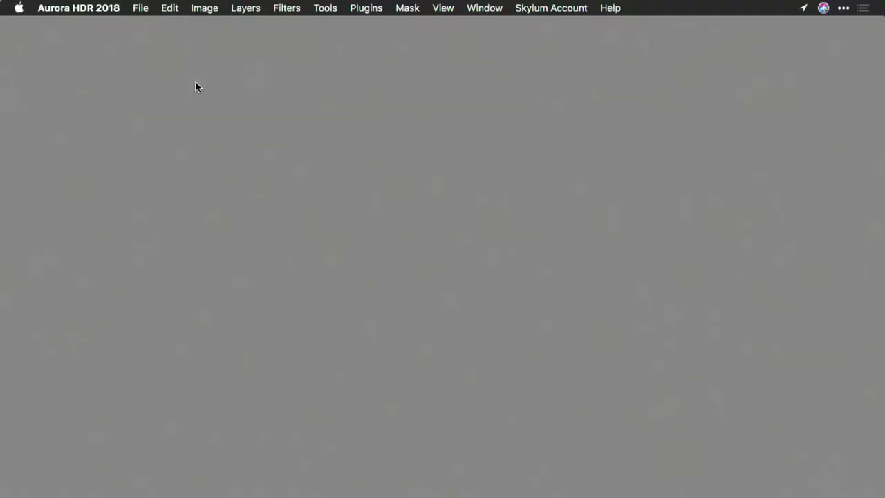
Open Single_Processed.TIF from the 2_1 single-image lesson folder with File > Open.
click(142, 8)
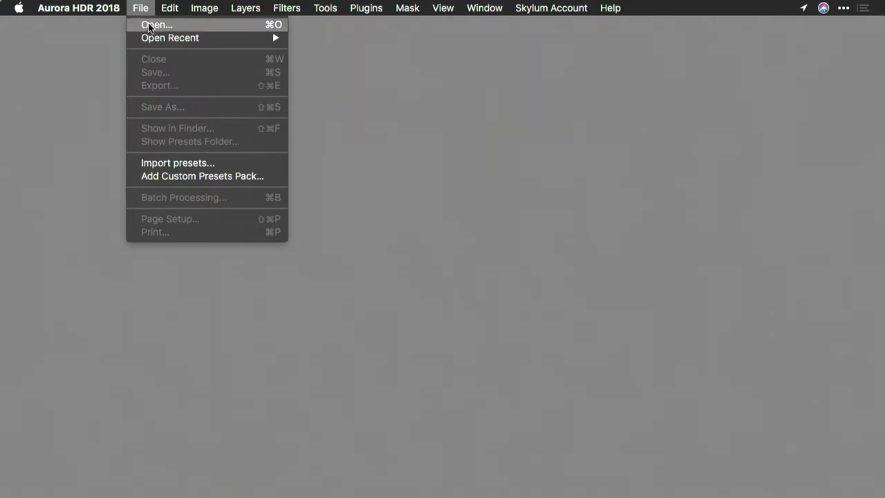
mouse_move(149, 36)
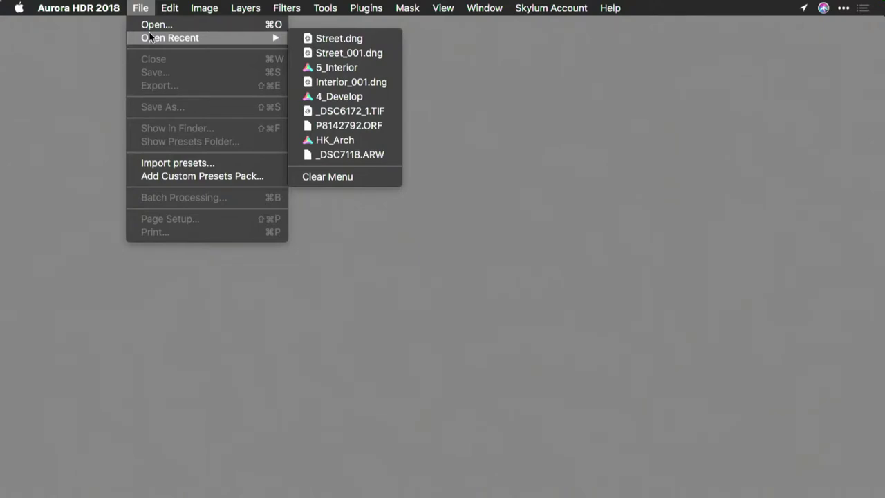
click(148, 23)
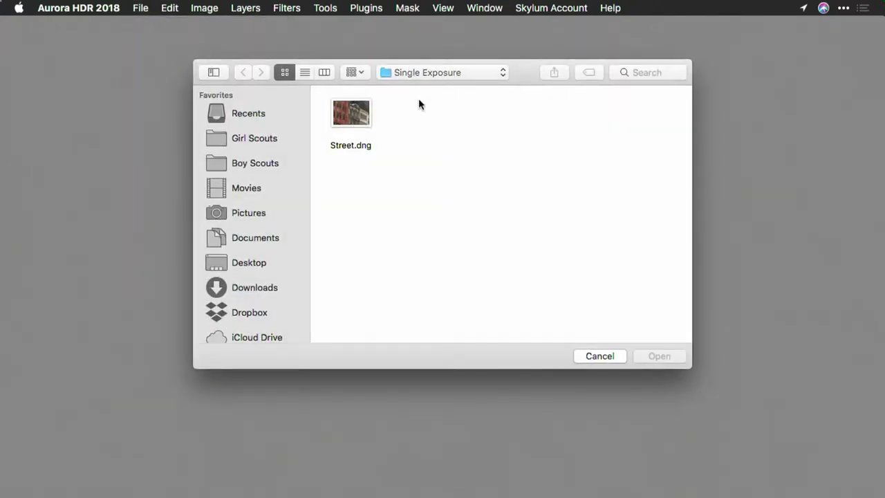
key(super+Up)
key(super+Up)
double_click(444, 109)
double_click(373, 116)
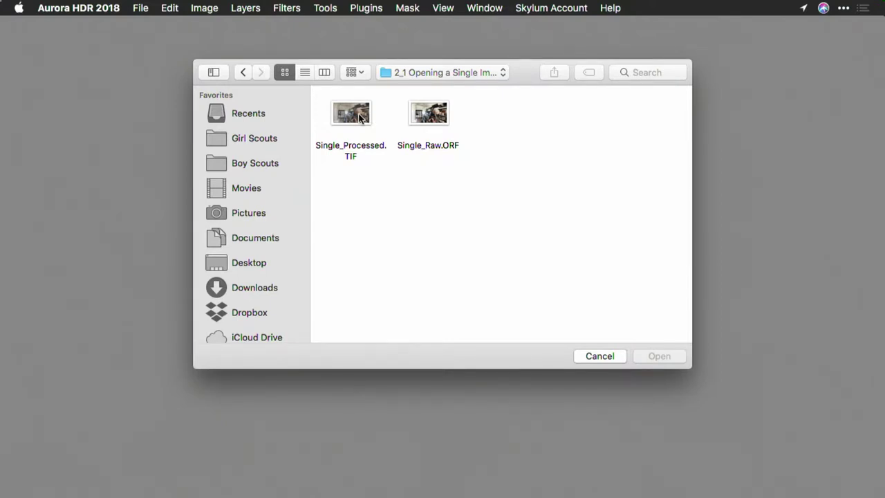
click(435, 119)
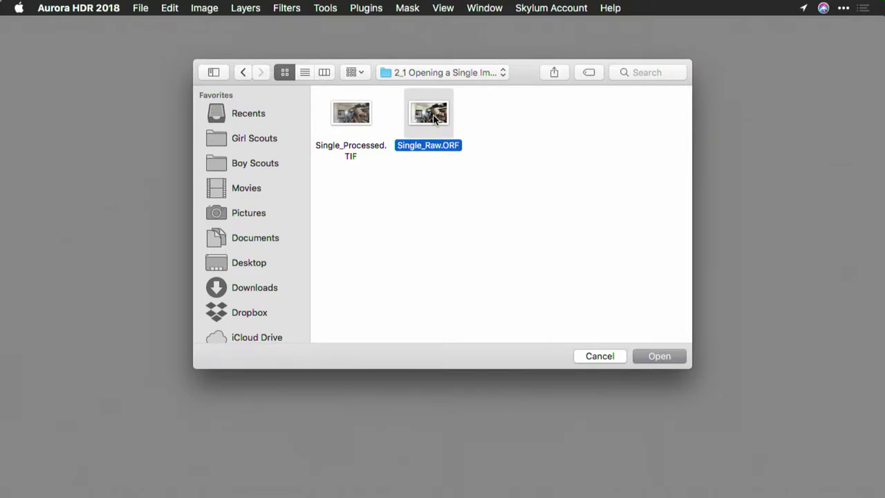
click(360, 118)
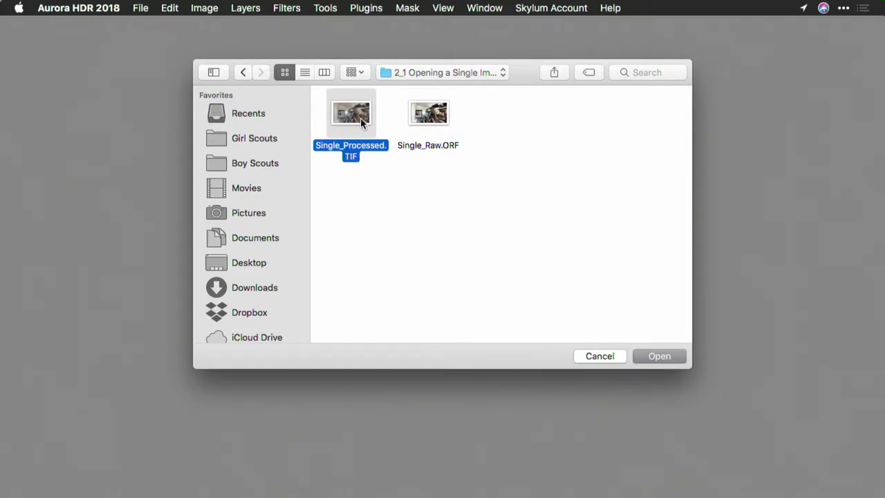
double_click(360, 118)
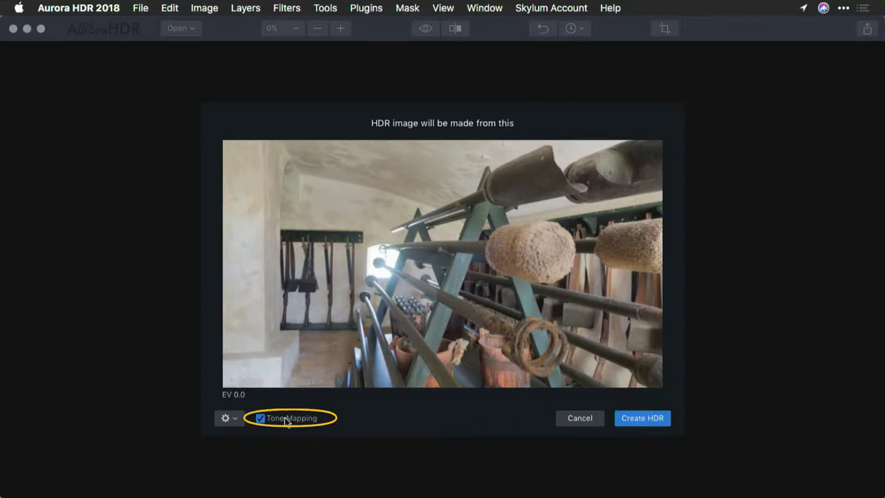
Keep Tone Mapping enabled and create the HDR image from Single_Processed.TIF.
click(261, 419)
click(261, 418)
click(643, 419)
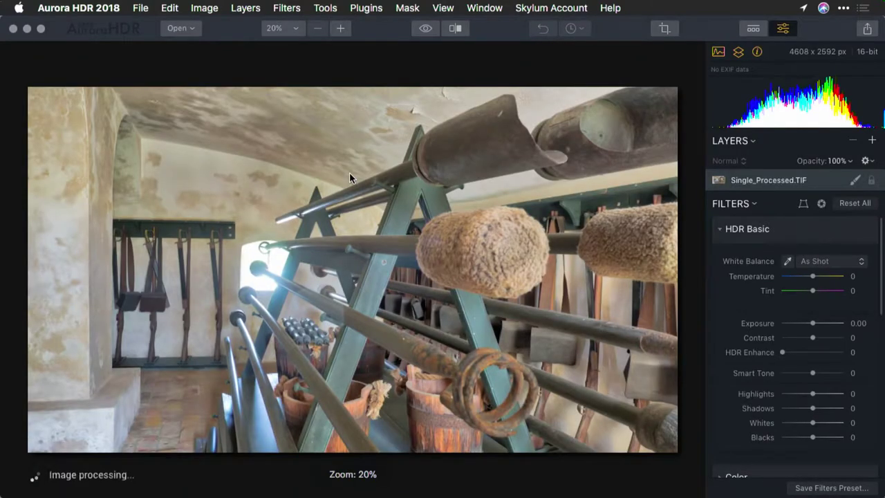
Open Single_Raw.ORF from the same lesson folder with File > Open.
click(148, 6)
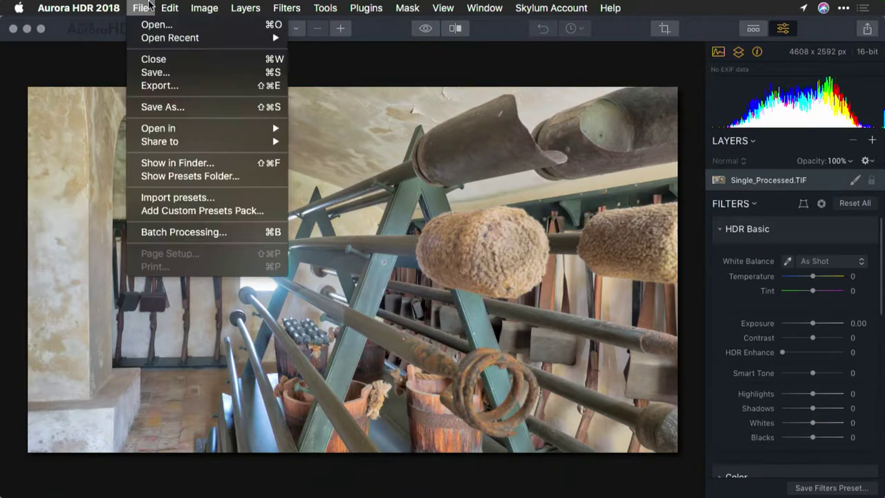
click(151, 24)
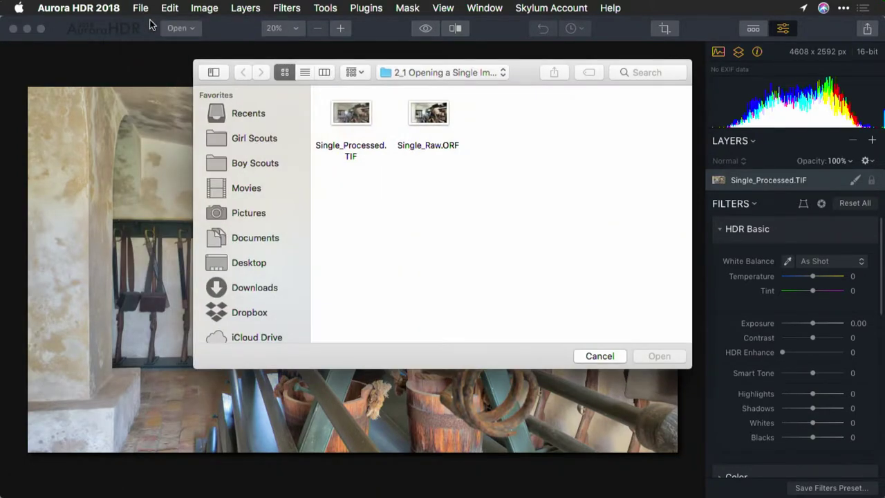
click(425, 119)
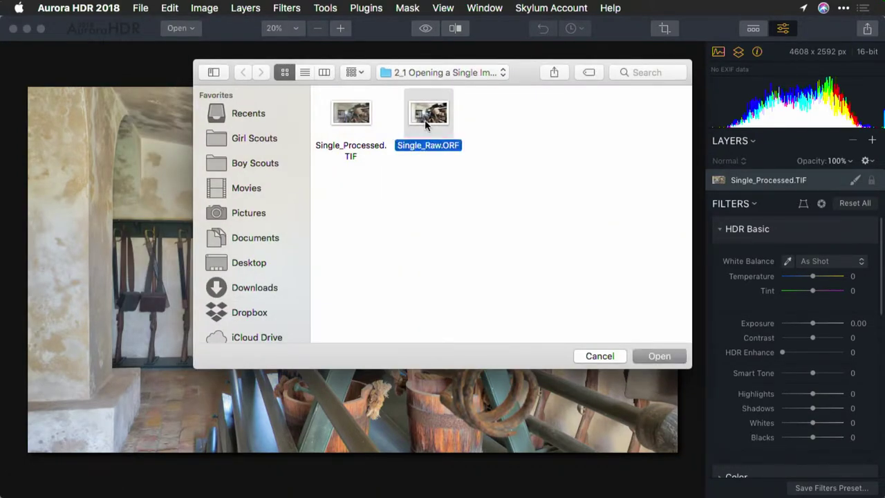
double_click(425, 120)
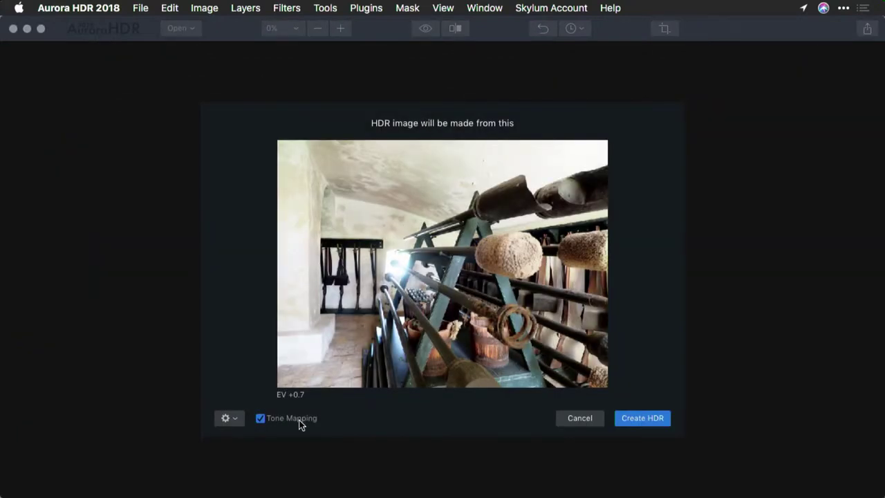
Enable Chromatic Aberration Removal in the merge options and create the HDR from Single_Raw.ORF.
click(235, 421)
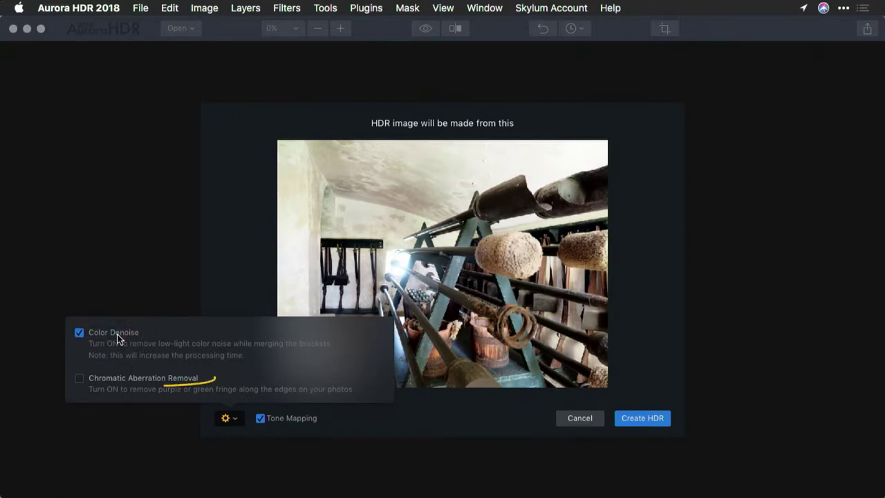
click(81, 380)
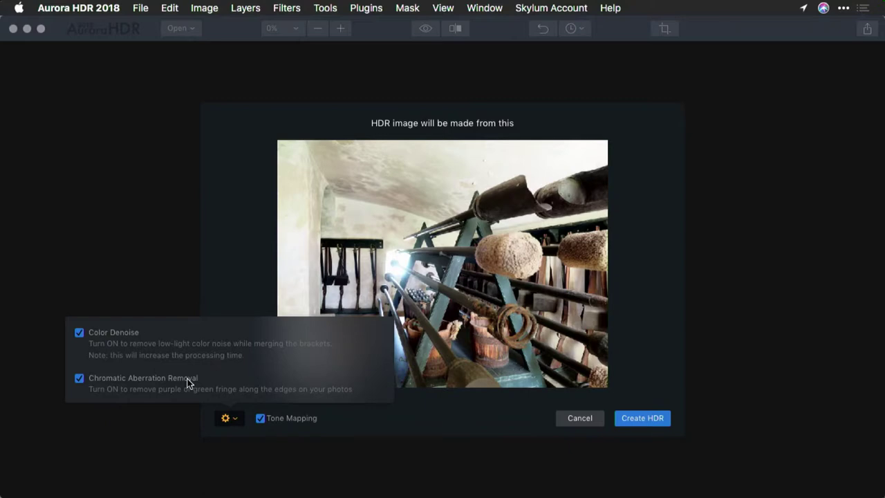
click(632, 419)
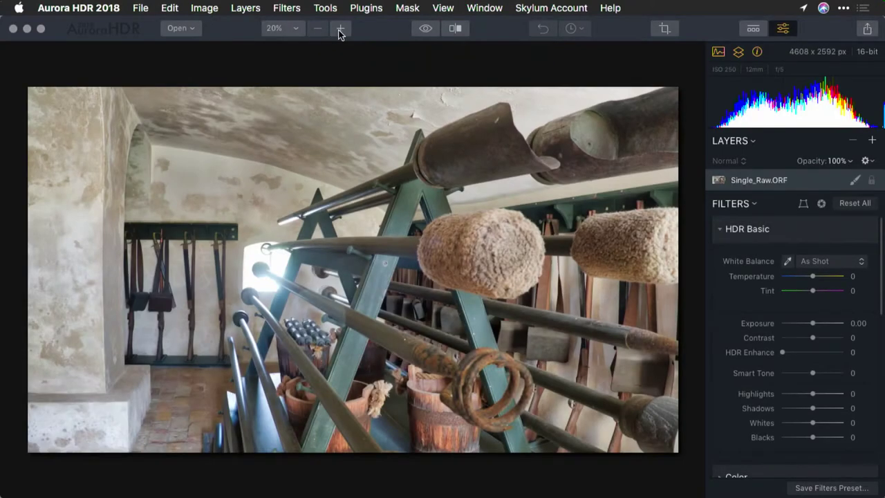
Set HDR Basic Highlights -100, Shadows 66, HDR Enhance 81 and Contrast -9.
click(340, 31)
click(340, 30)
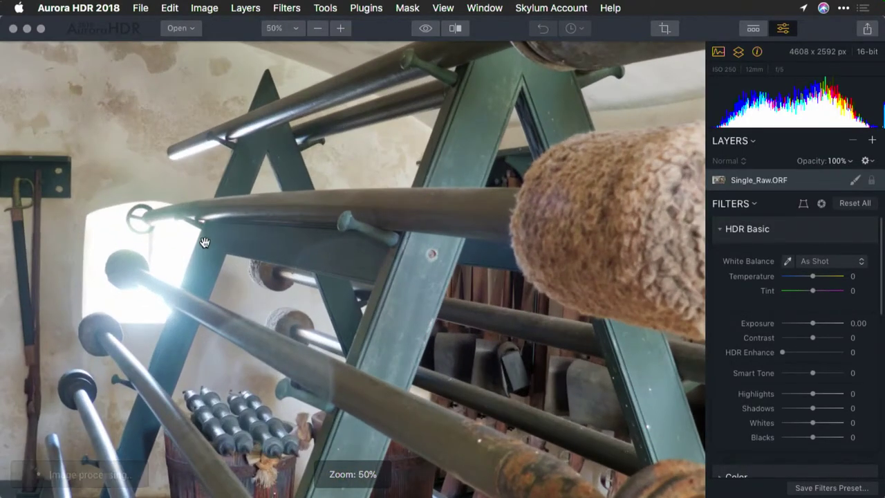
drag(205, 242, 352, 231)
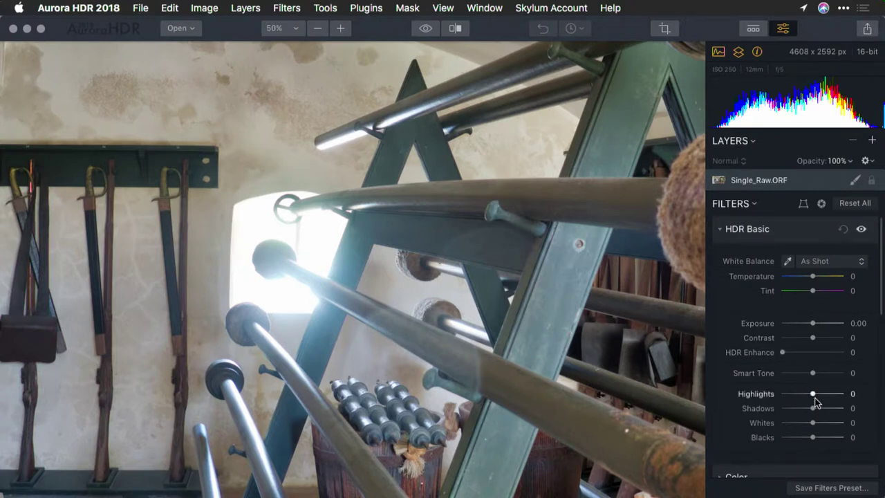
drag(815, 398, 833, 410)
drag(815, 353, 832, 354)
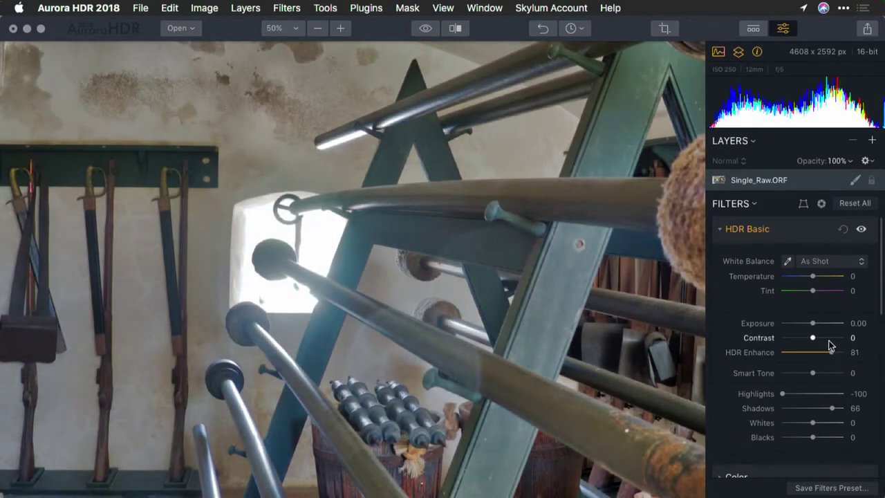
click(830, 341)
mouse_move(810, 338)
mouse_down()
mouse_move(787, 339)
mouse_move(810, 340)
mouse_up()
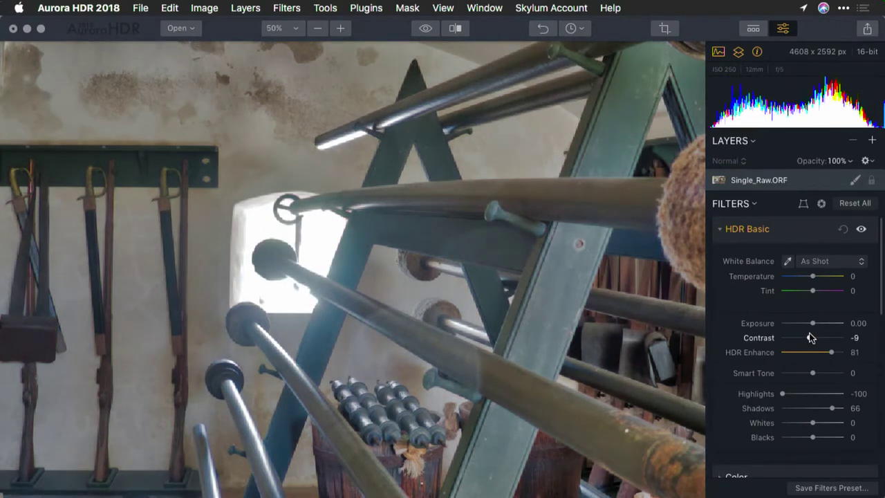
scroll(476, 257, down, 1)
scroll(476, 258, down, 6)
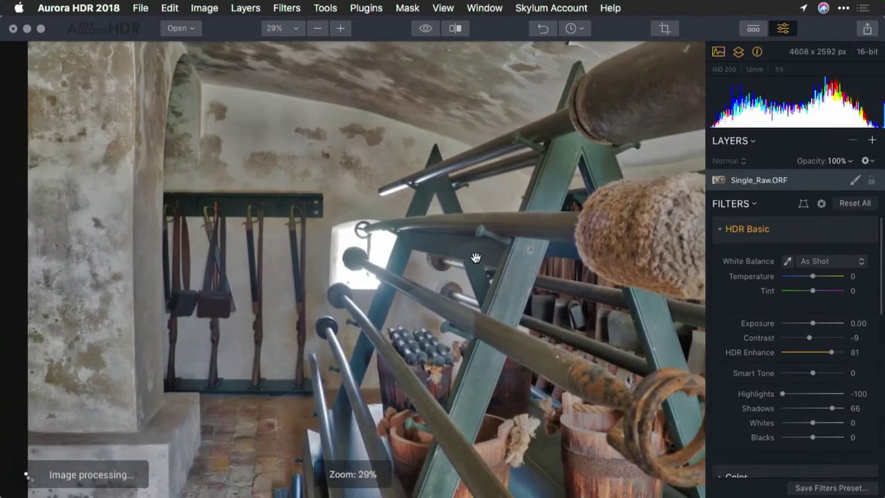
scroll(476, 258, down, 1)
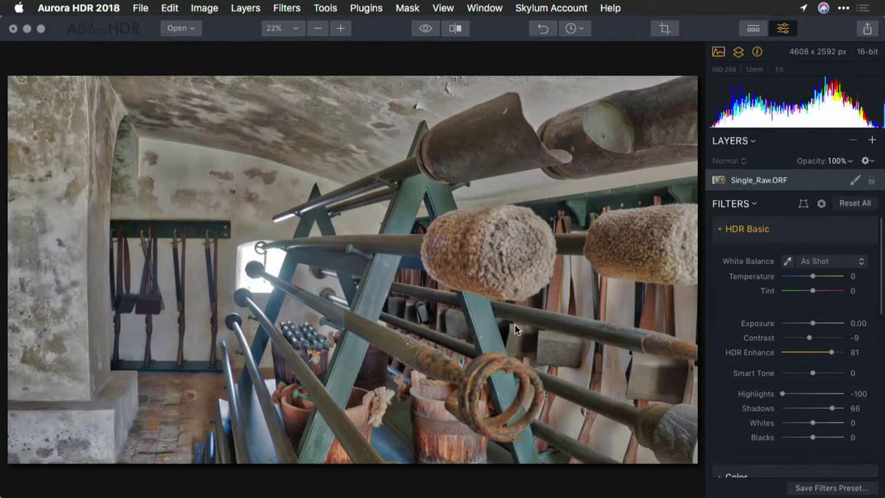
click(753, 28)
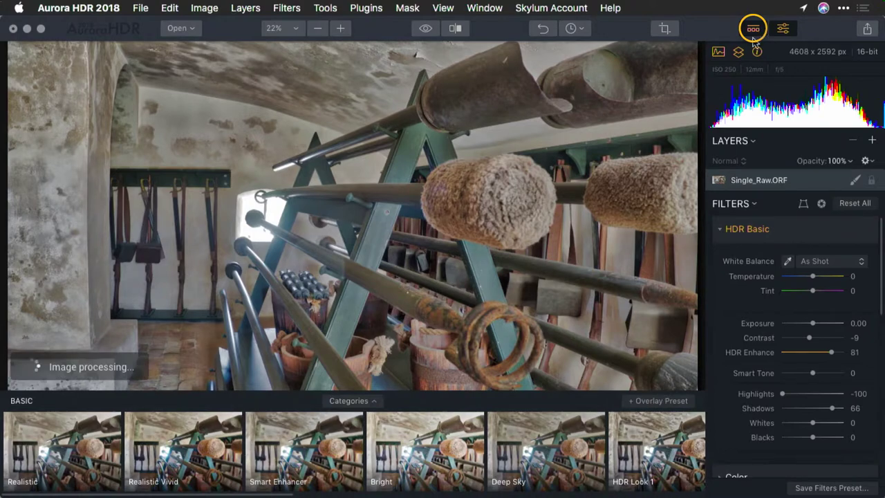
Preview several Realistic HDR presets and apply Realistic & Detailed.
click(372, 402)
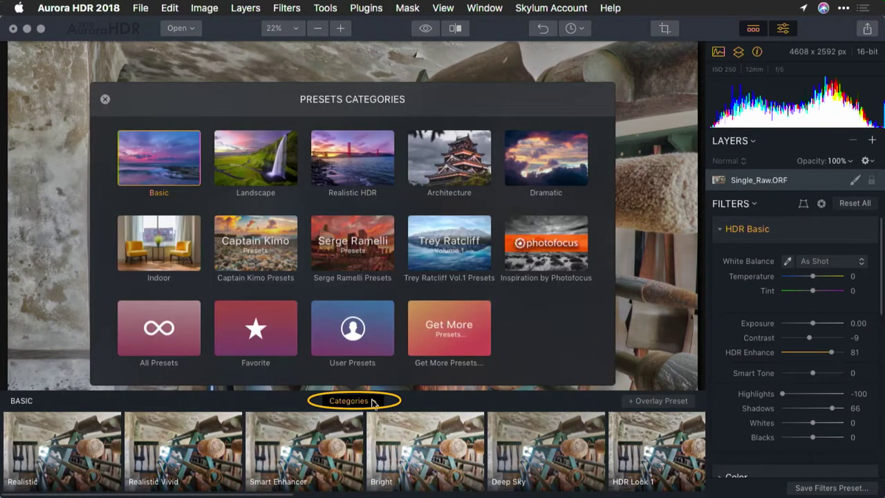
click(344, 176)
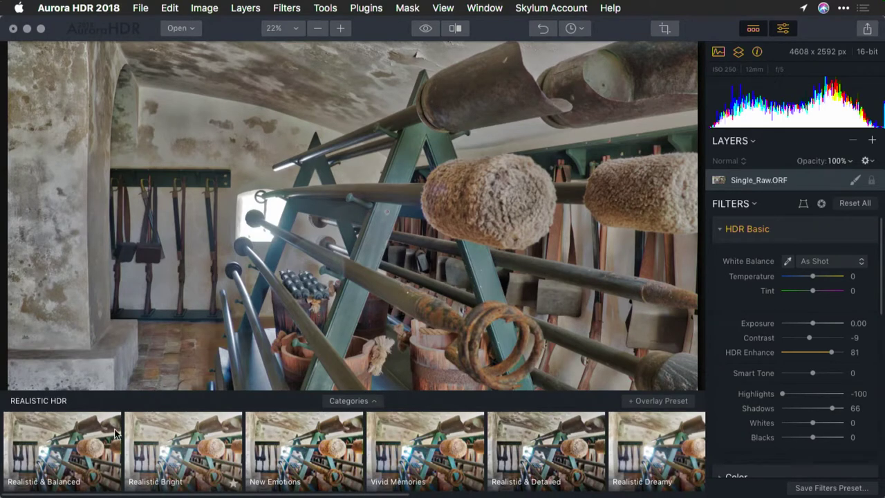
click(104, 442)
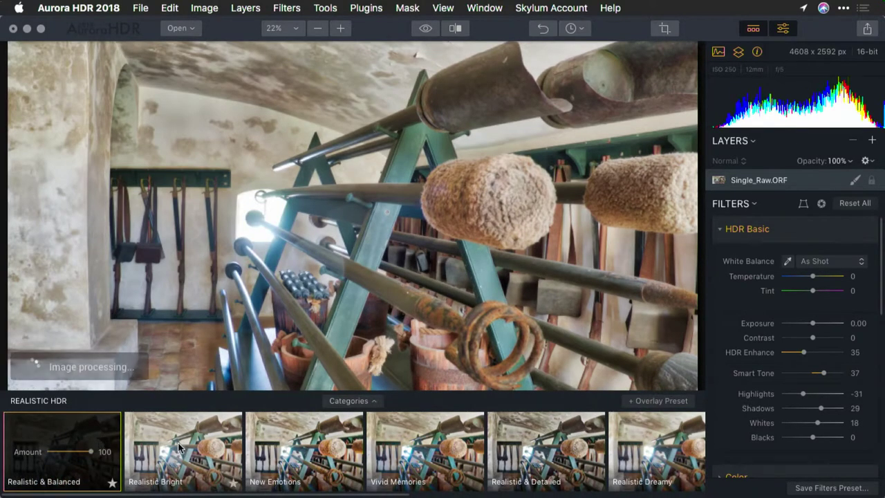
click(178, 447)
click(289, 448)
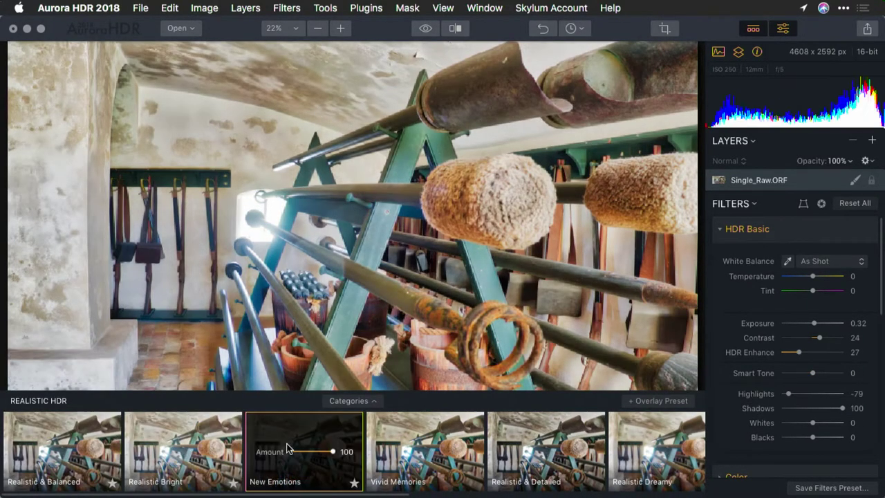
click(392, 451)
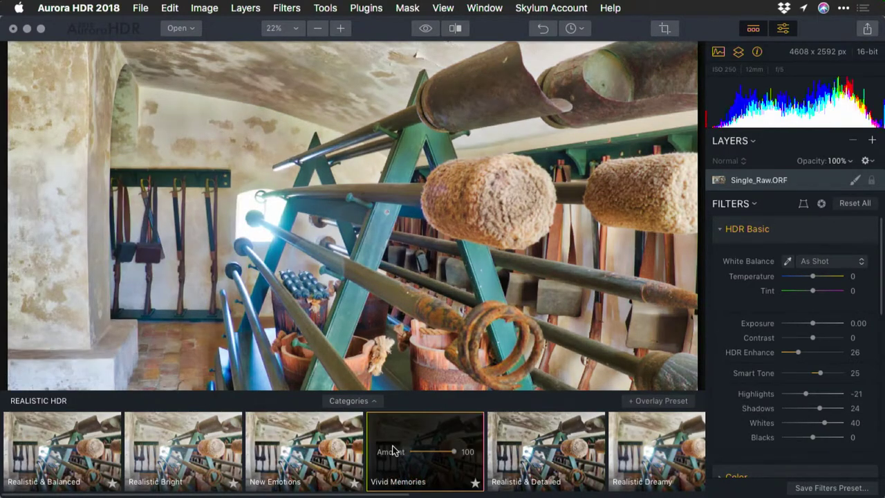
click(520, 440)
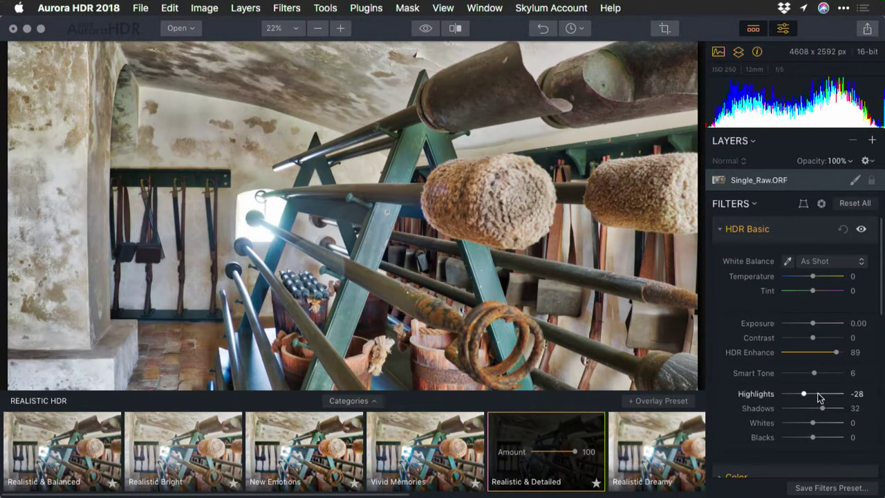
Set Smart Tone 56, Contrast 0 and HDR Enhance 100, then compare against the original.
drag(824, 375, 831, 373)
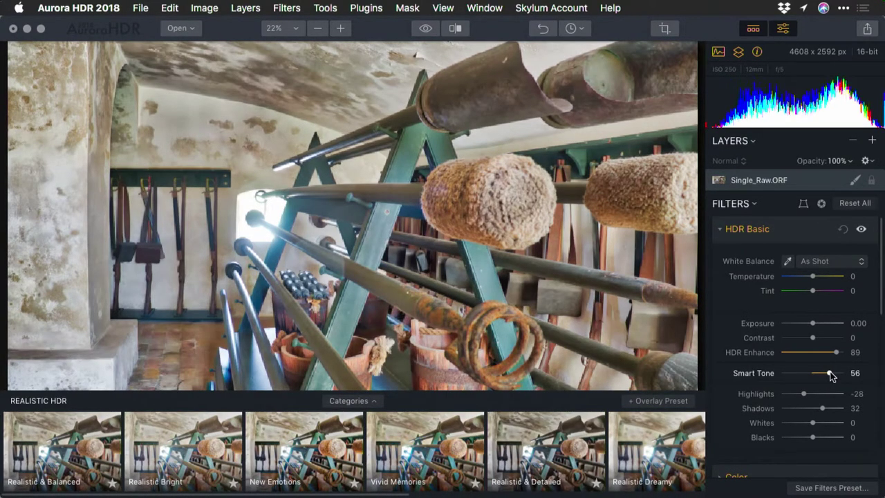
double_click(823, 338)
drag(837, 352, 849, 354)
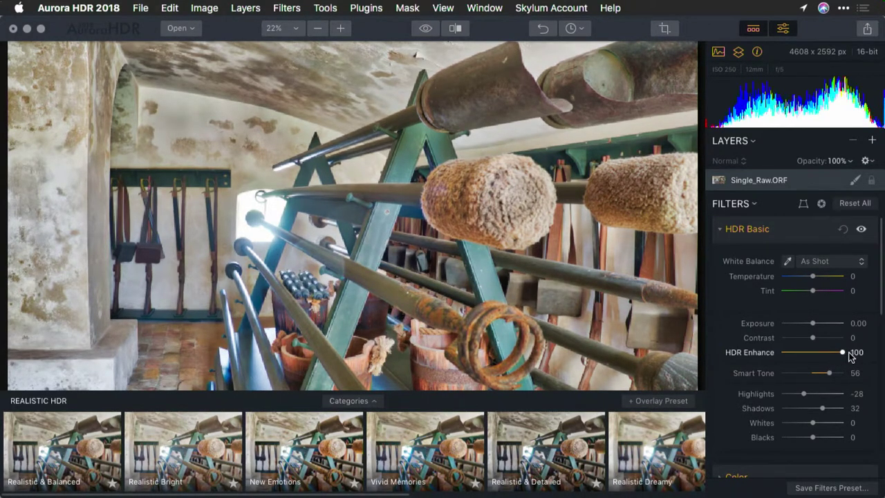
click(426, 29)
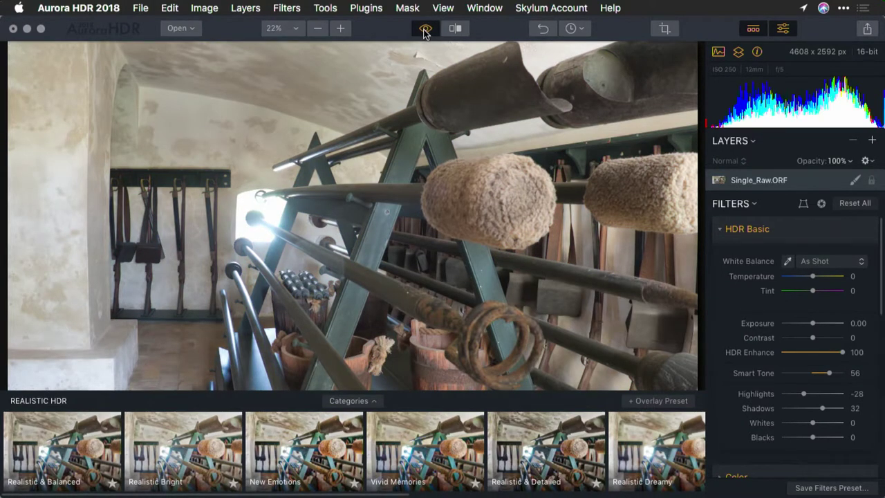
click(426, 30)
click(427, 30)
click(426, 30)
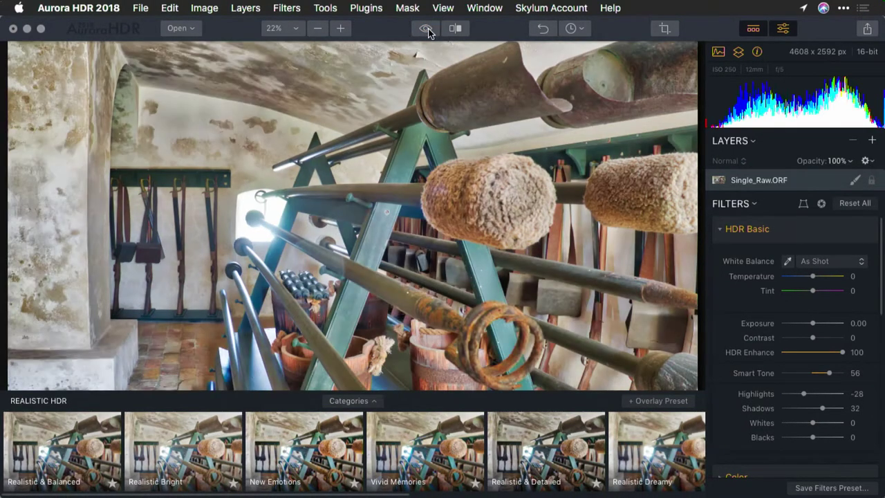
drag(63, 79, 59, 148)
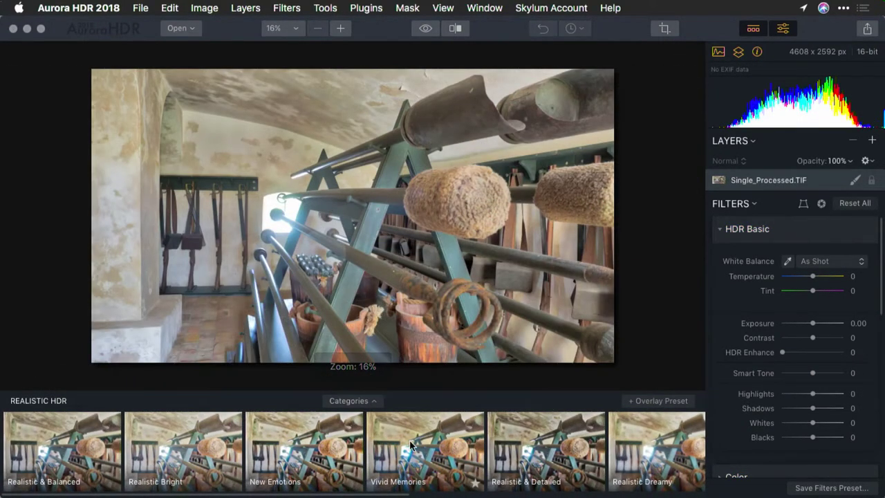
Apply the Vivid Memories preset to the TIF, with Highlights -100 and Shadows 32.
click(410, 444)
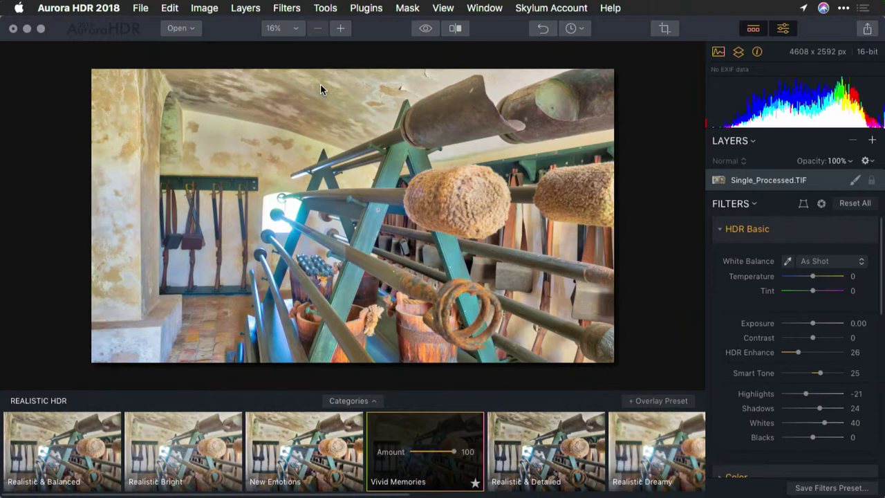
click(340, 29)
click(340, 29)
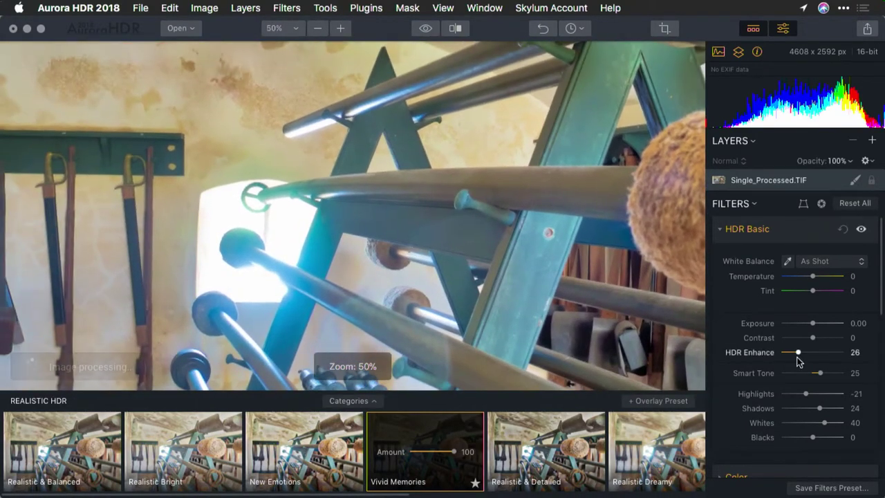
drag(805, 394, 767, 392)
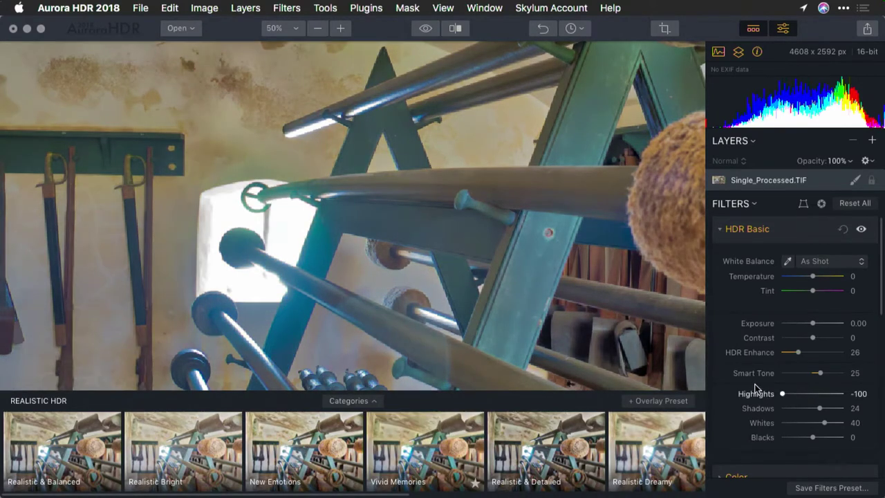
drag(819, 408, 833, 412)
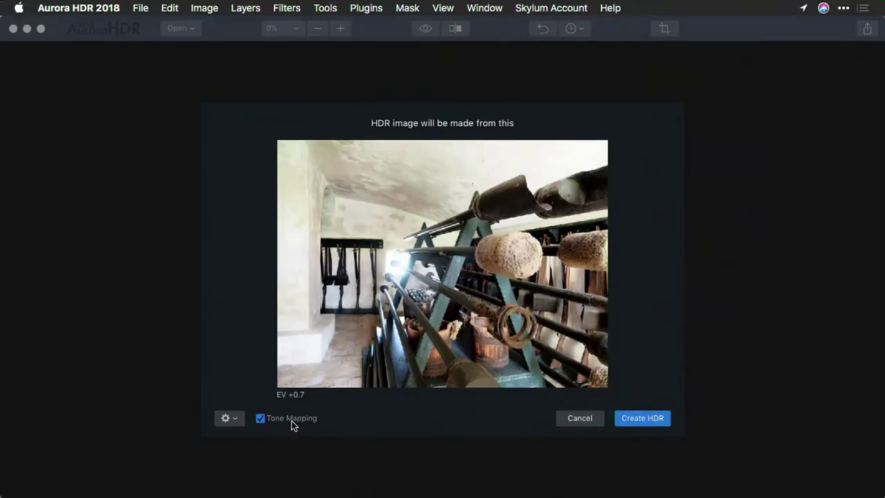
Create the tone-mapped HDR with Color Denoise and Chromatic Aberration Removal left on.
click(230, 419)
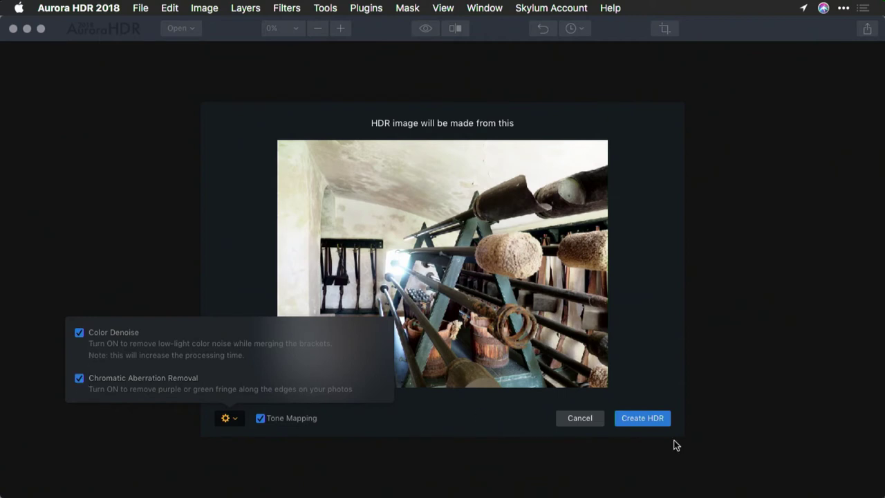
click(658, 424)
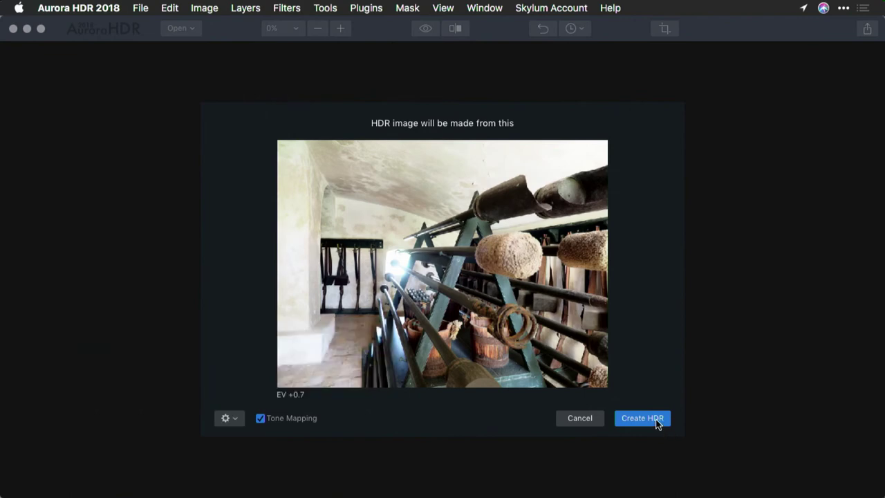
click(642, 419)
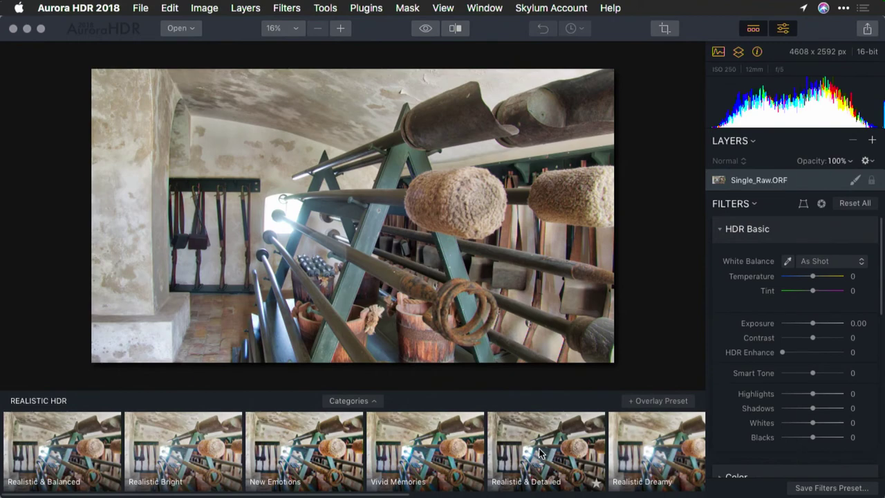
Try Realistic & Detailed and Realistic Dreamy, then settle on the Realistic Desaturated preset.
click(541, 453)
click(643, 440)
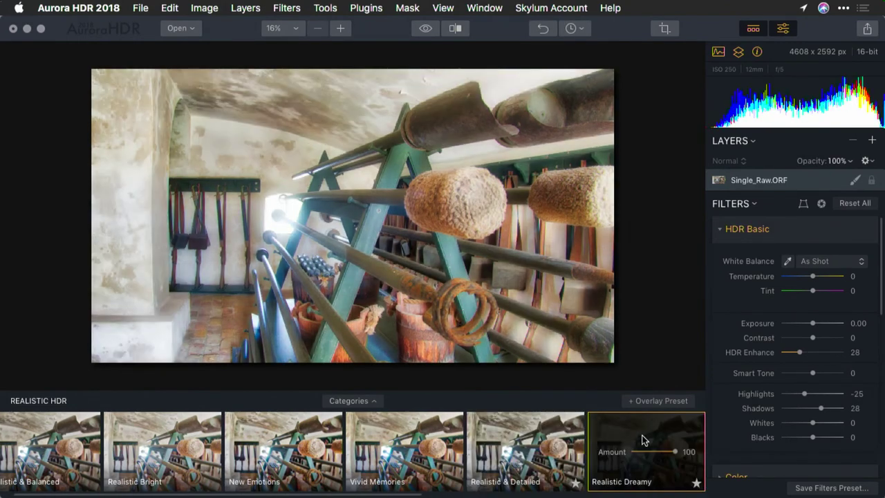
click(643, 440)
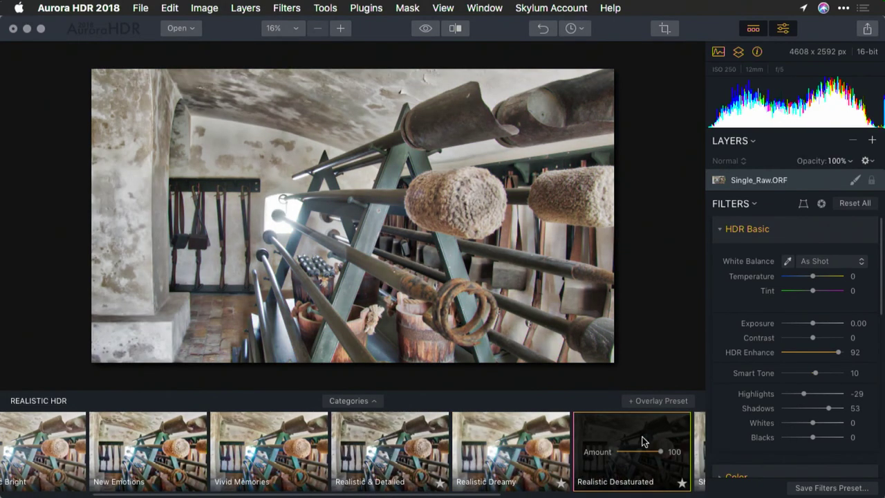
scroll(644, 440, right, 5)
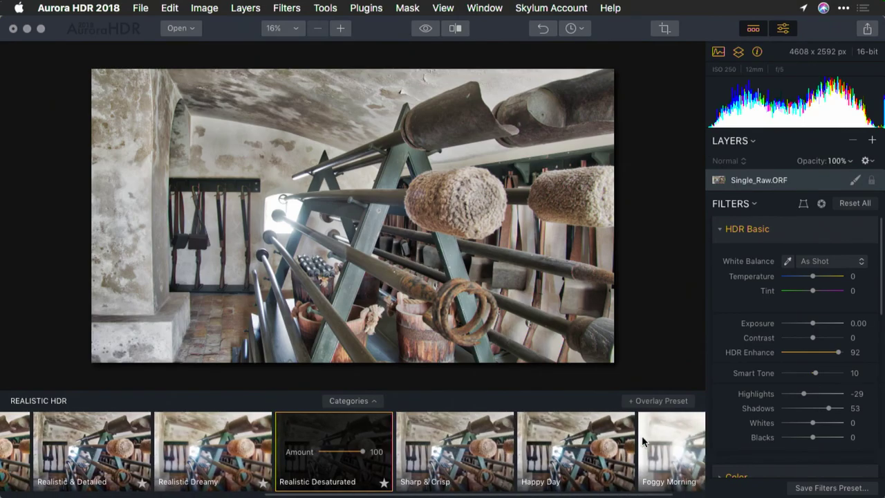